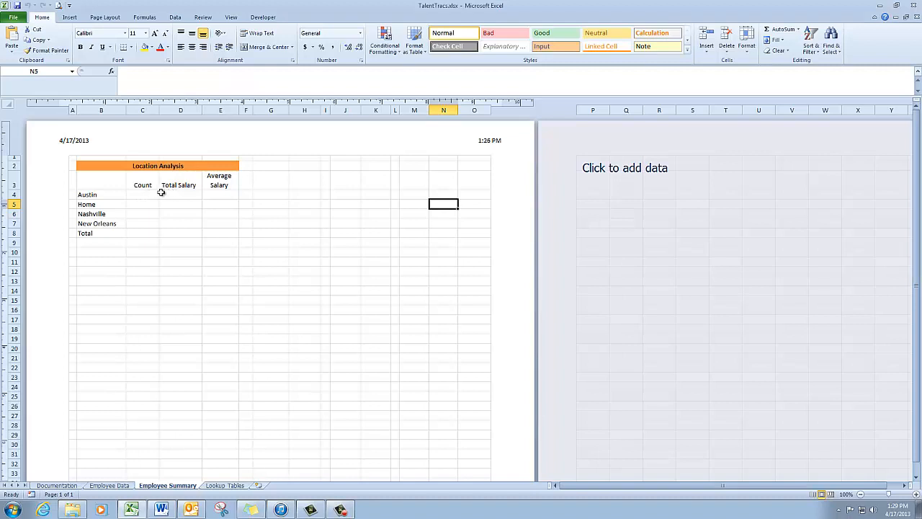
click(147, 194)
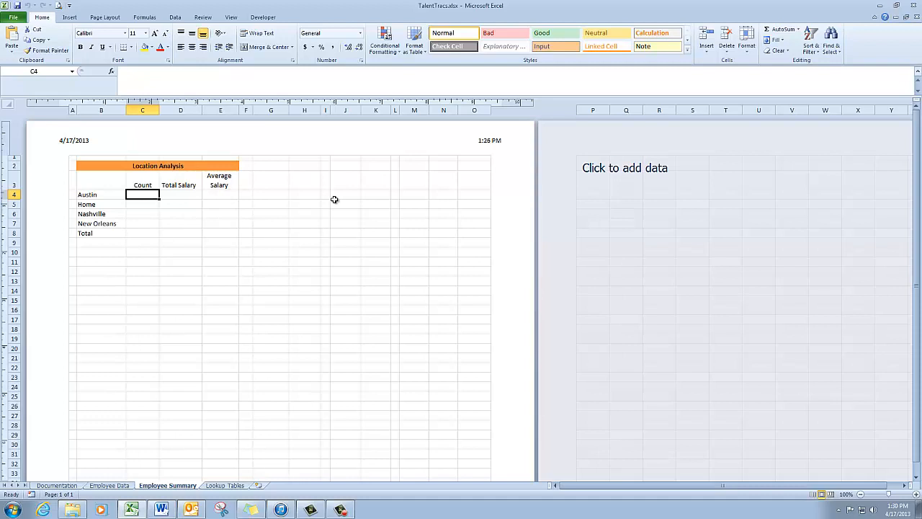
click(185, 195)
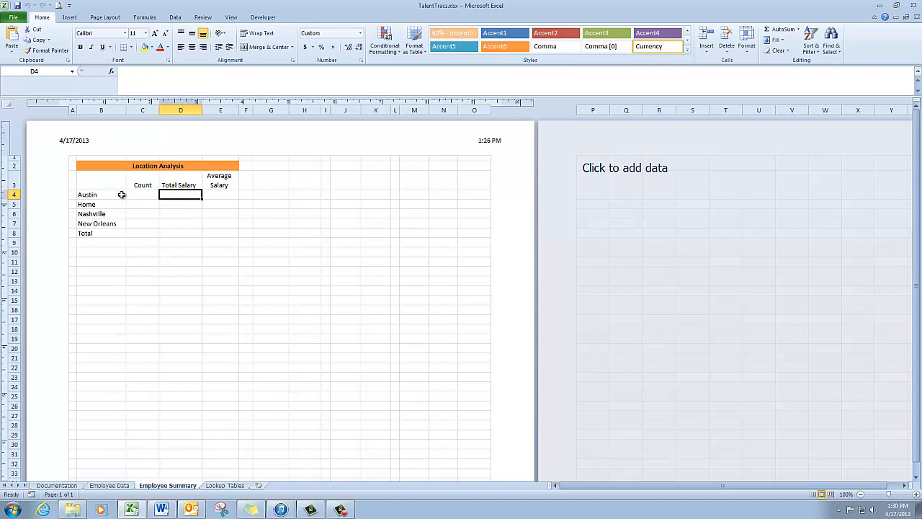
click(226, 195)
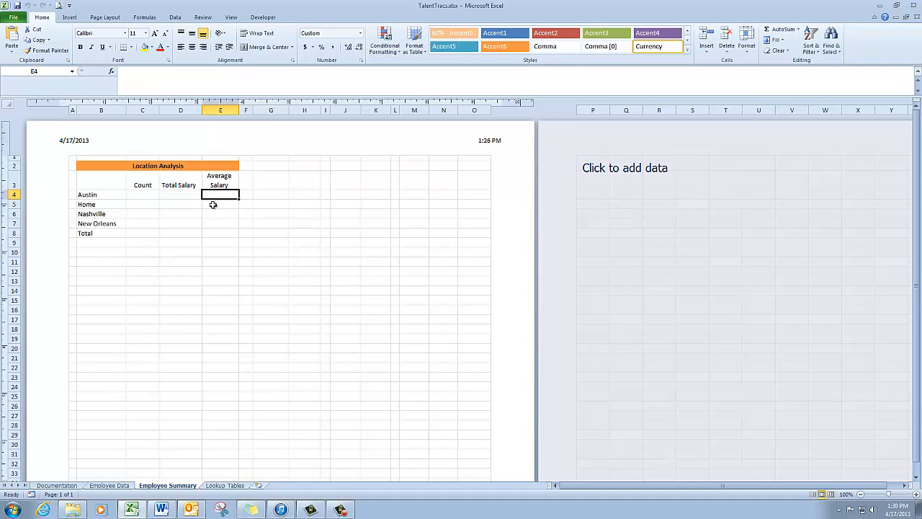
Step: Start a COUNTIF formula in Austin's Count cell C4, using the Location column of the Employee table as the range
click(147, 194)
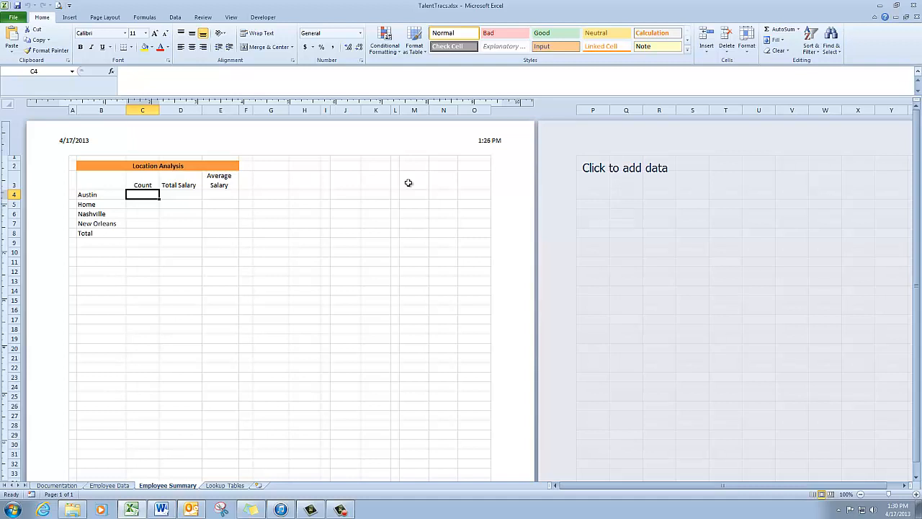
text(=)
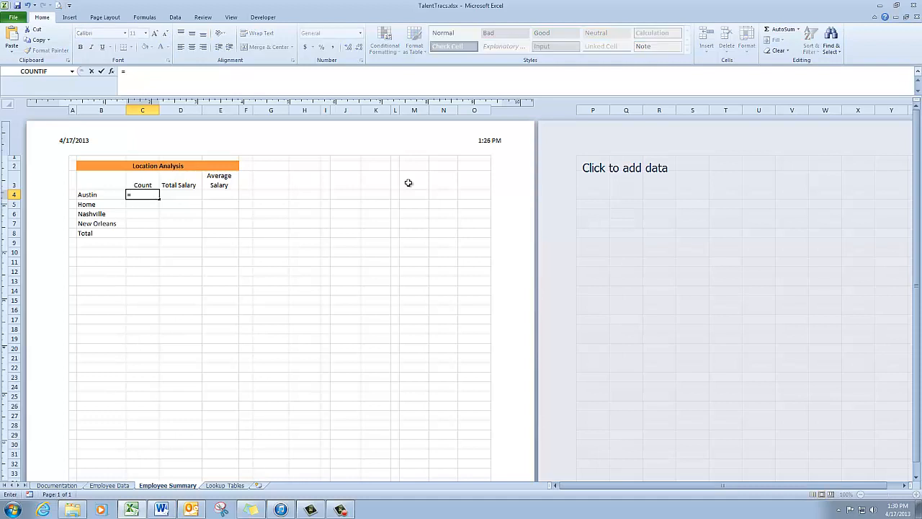
text(c)
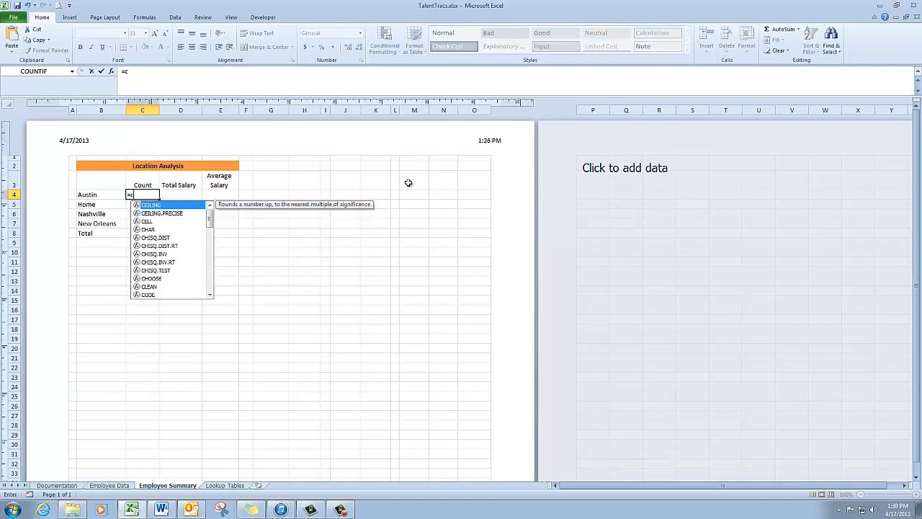
text(o)
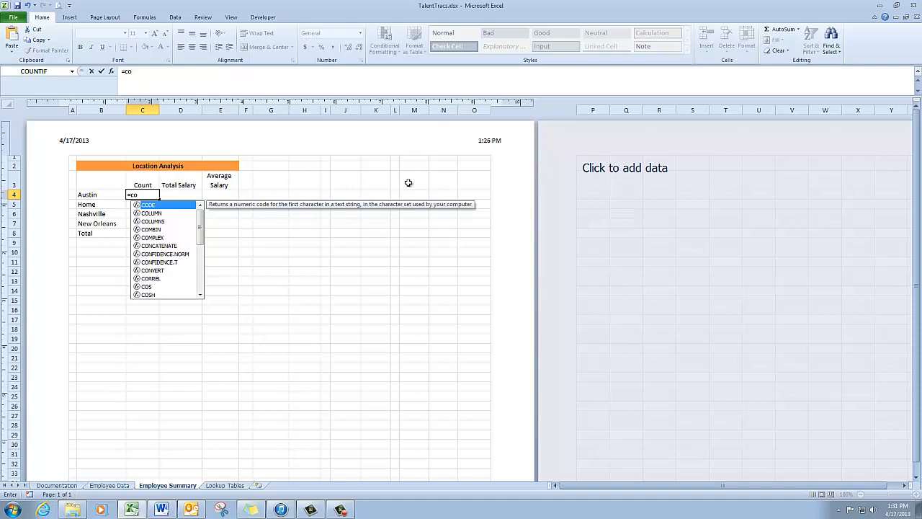
text(u)
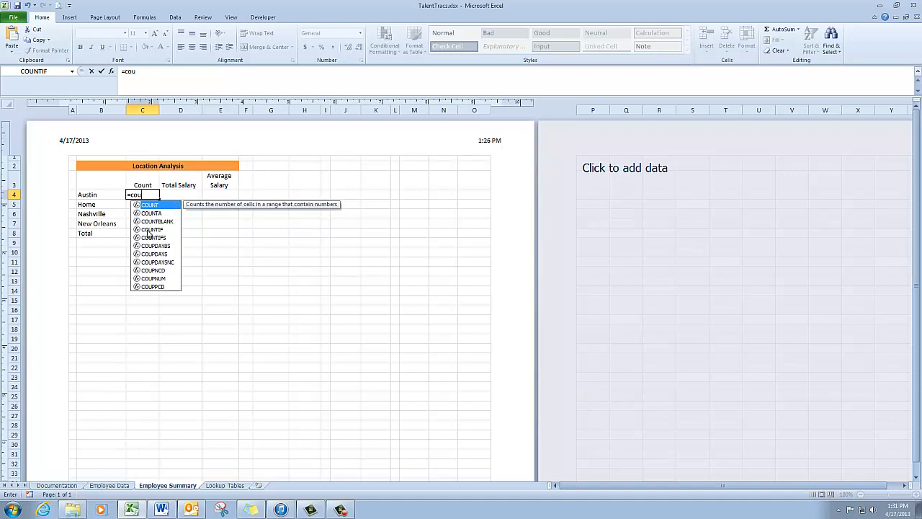
double_click(149, 231)
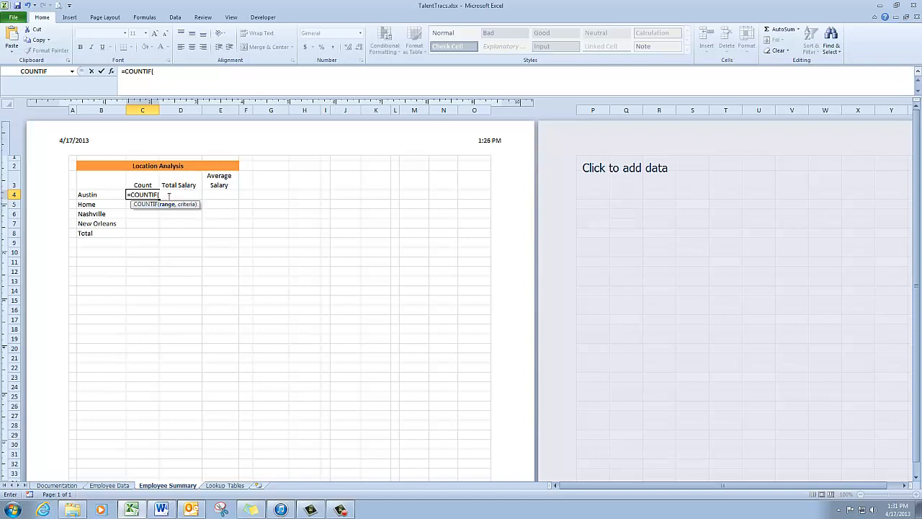
click(166, 195)
text(e)
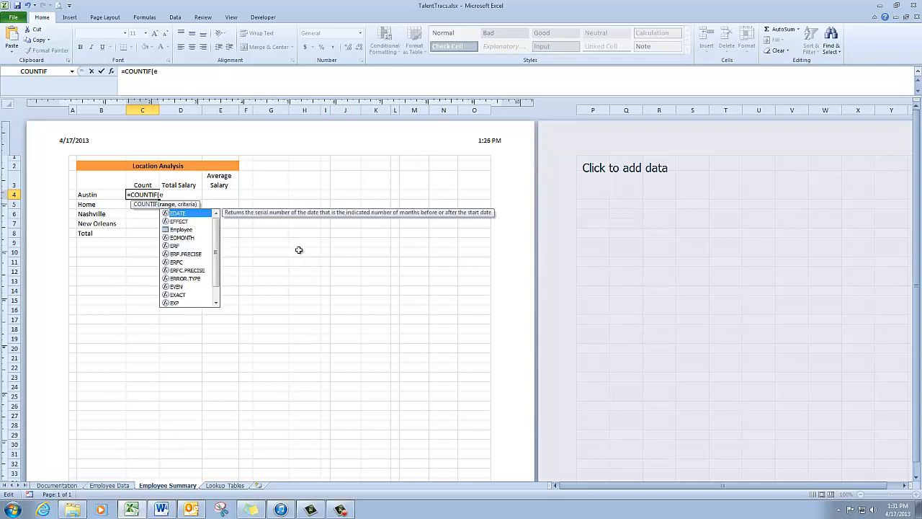
double_click(180, 231)
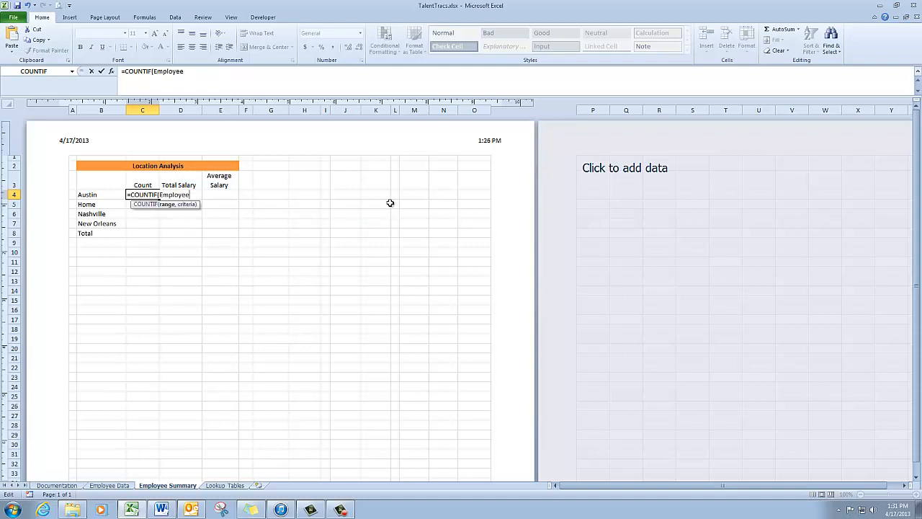
text([)
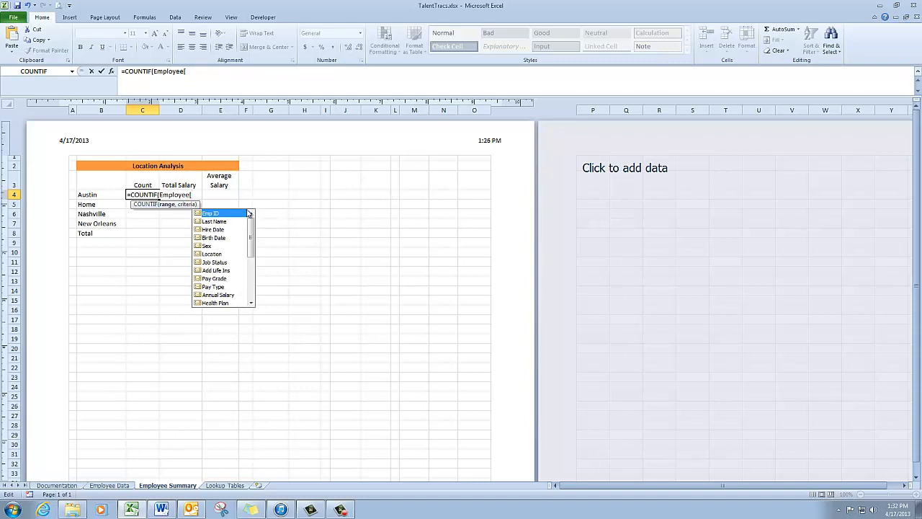
double_click(212, 255)
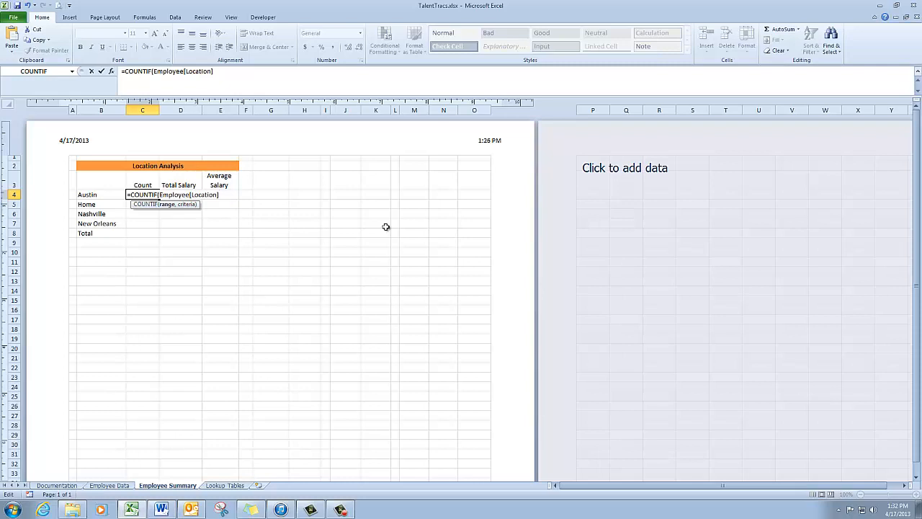
Step: Complete the COUNTIF formula with cell B4 as the criteria and enter it
text(],)
click(111, 195)
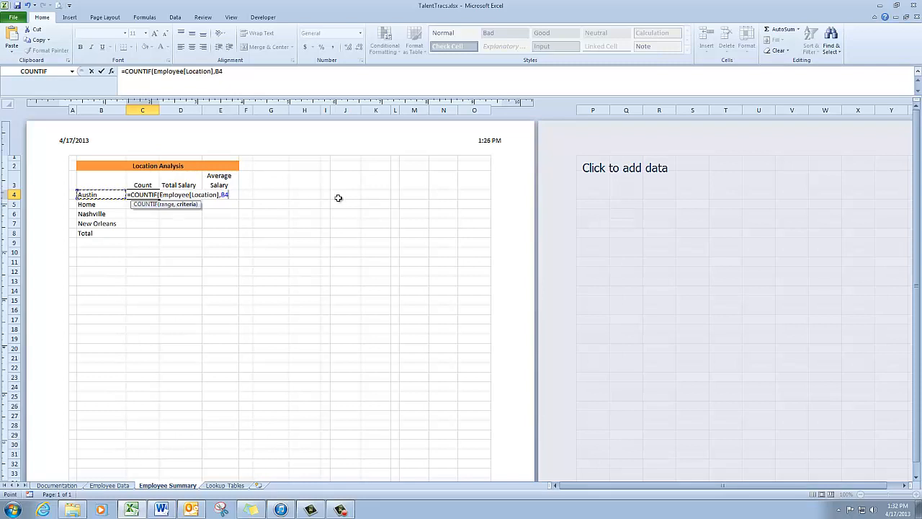
text())
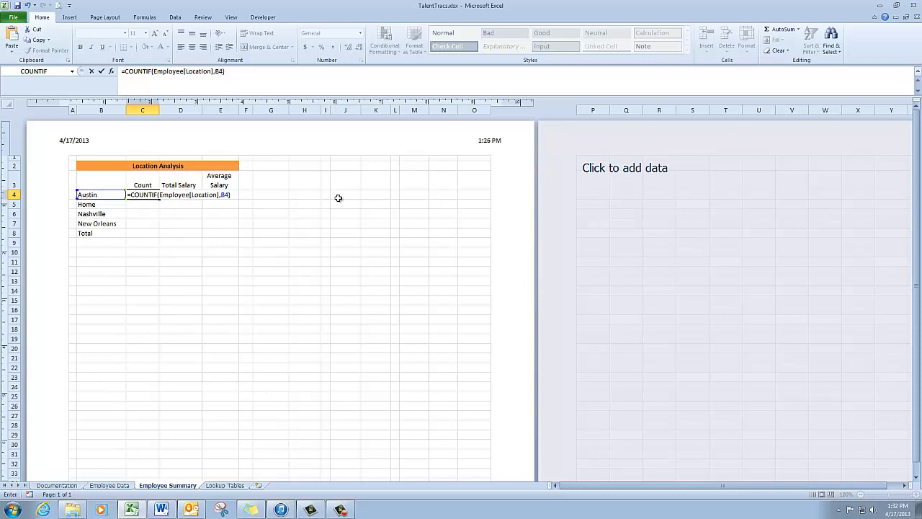
key(Return)
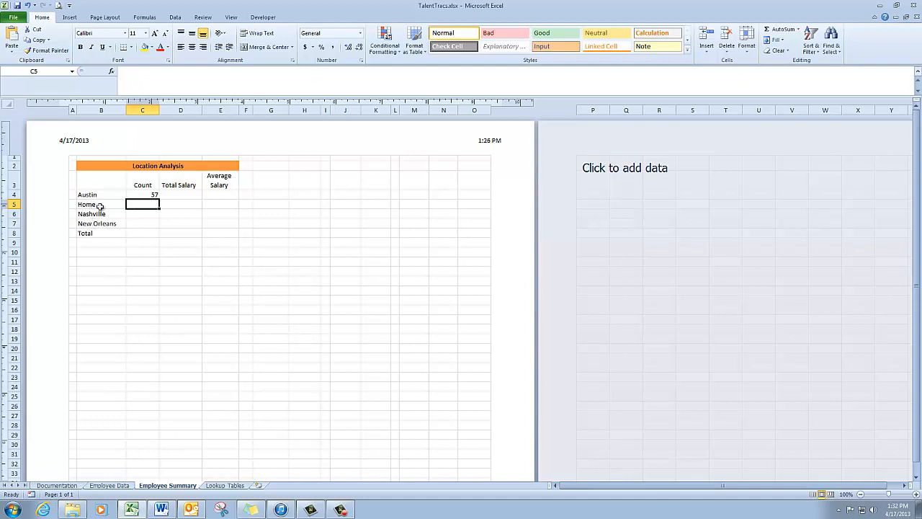
Step: Copy the Austin count formula down through C7 and check the copied formulas for Home, Nashville and New Orleans
click(136, 196)
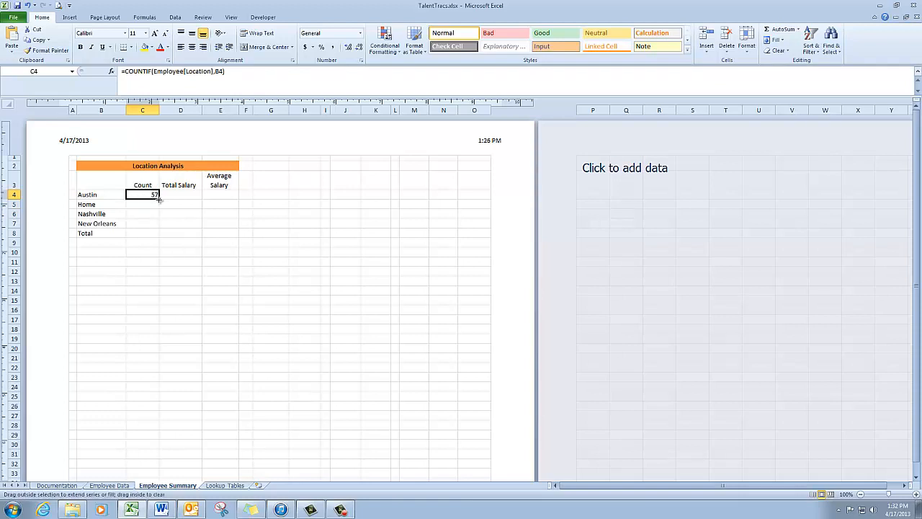
drag(159, 200, 158, 226)
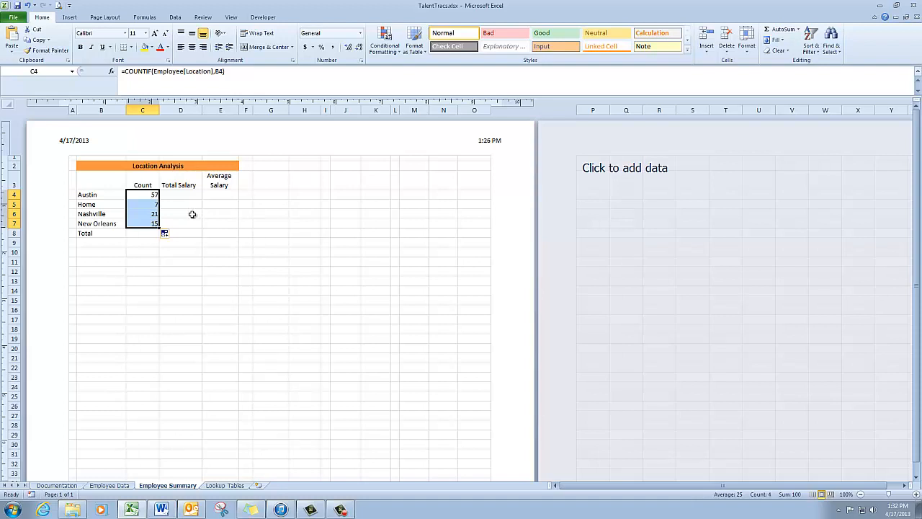
click(155, 204)
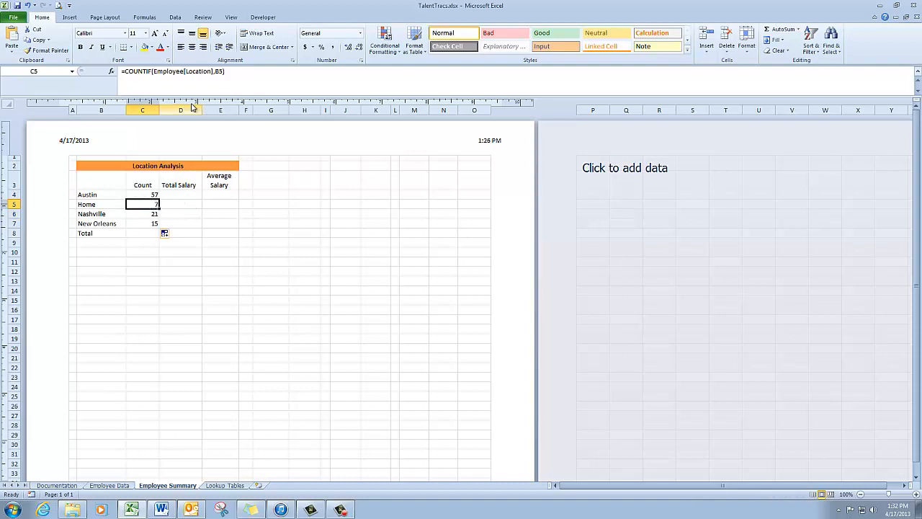
click(153, 214)
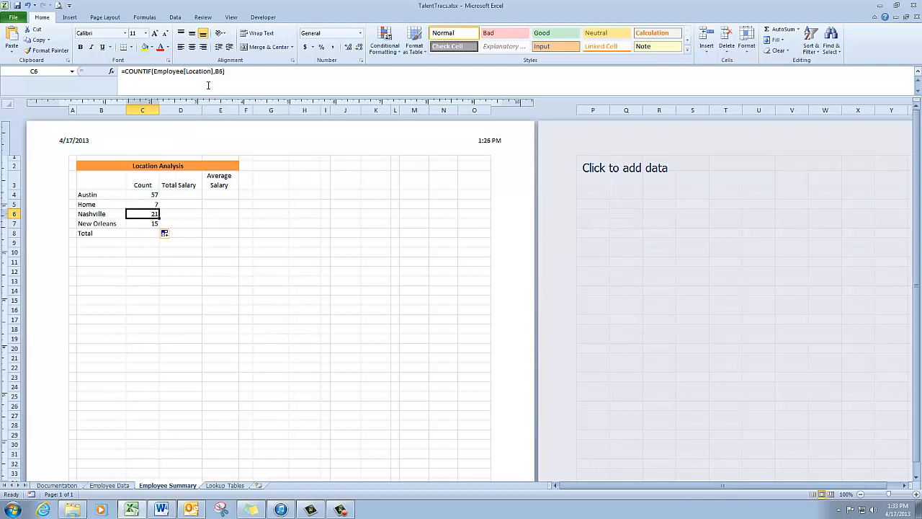
click(155, 224)
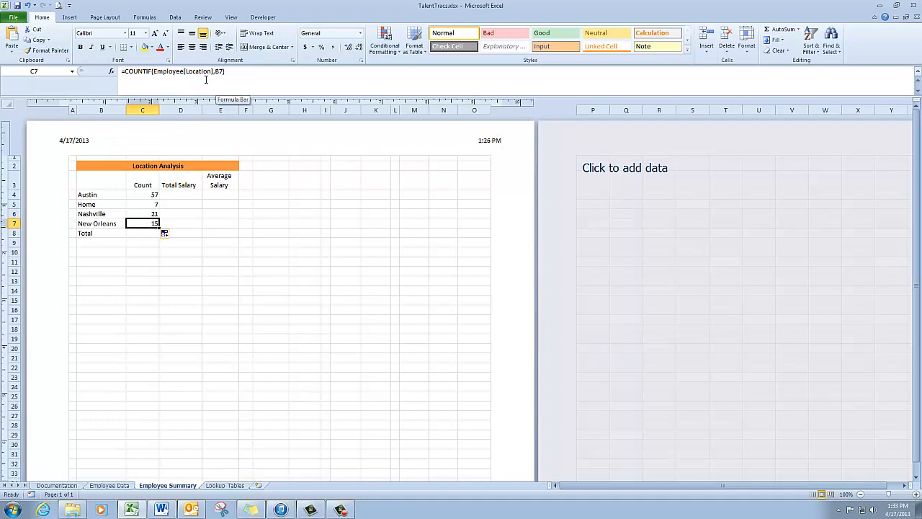
Step: Start a SUMIF formula in Austin's Total Salary cell D4 with Employee[Location] as the range
click(180, 193)
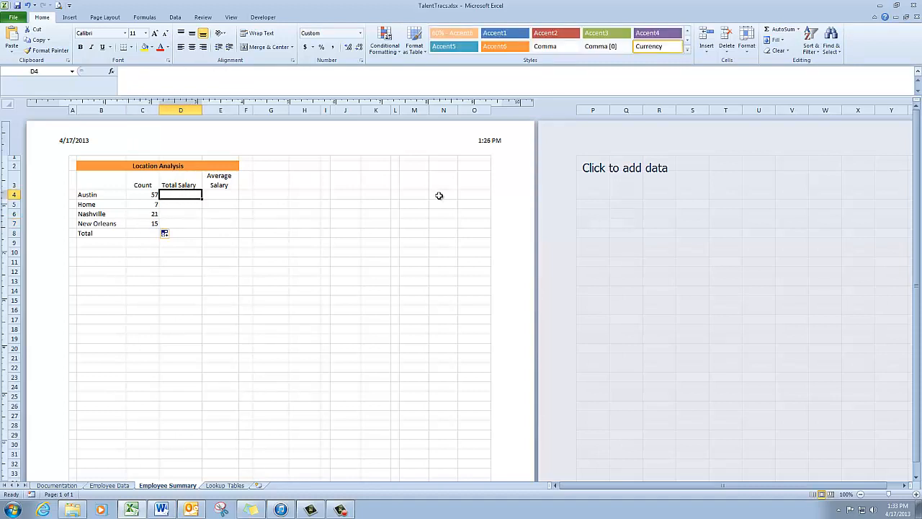
text(=)
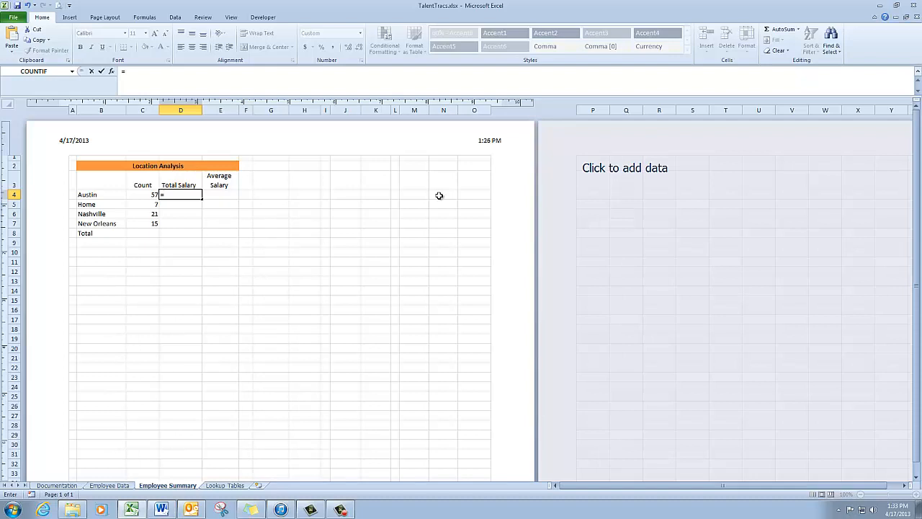
text(s)
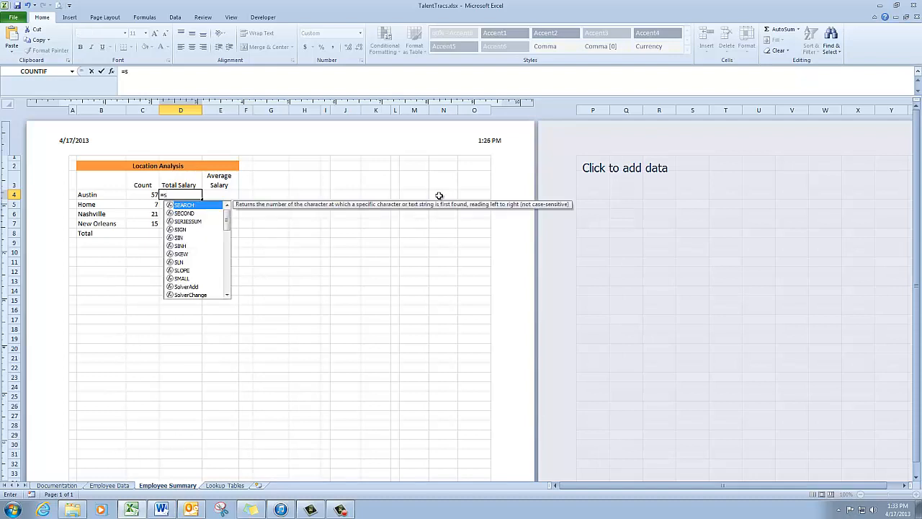
text(u)
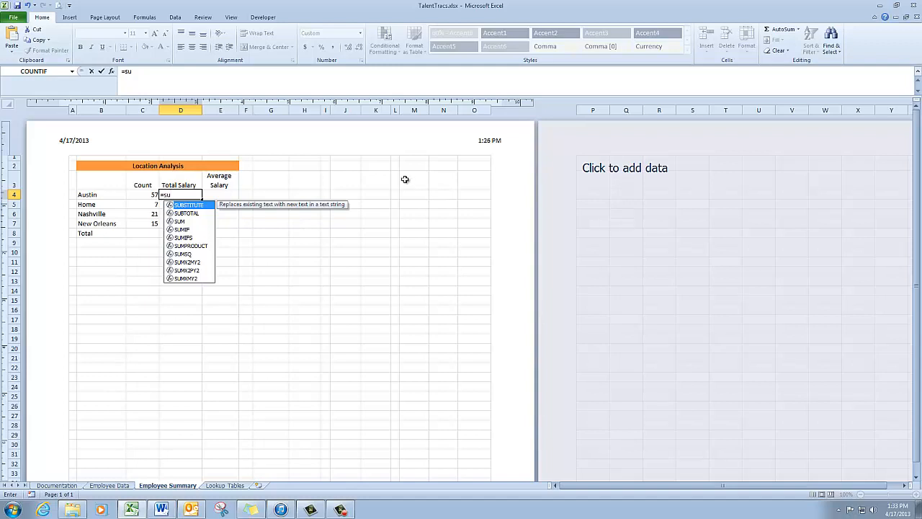
double_click(183, 230)
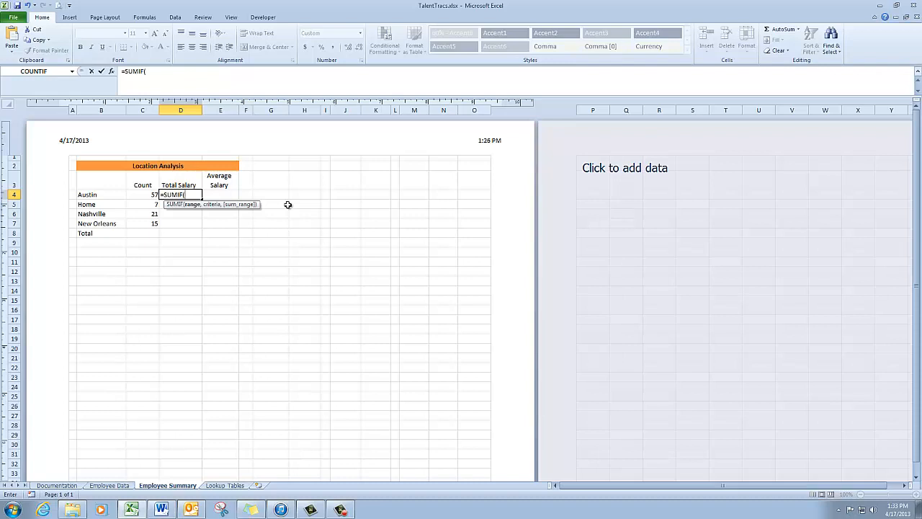
text(e)
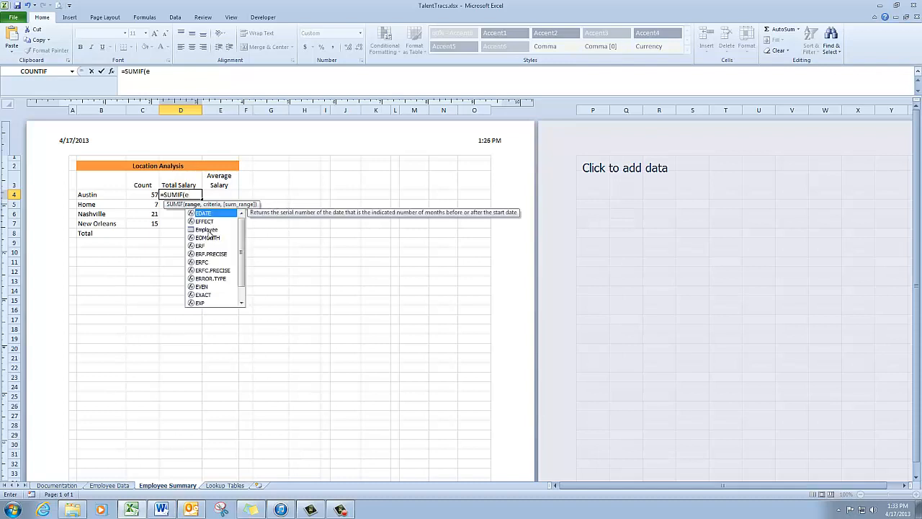
double_click(207, 229)
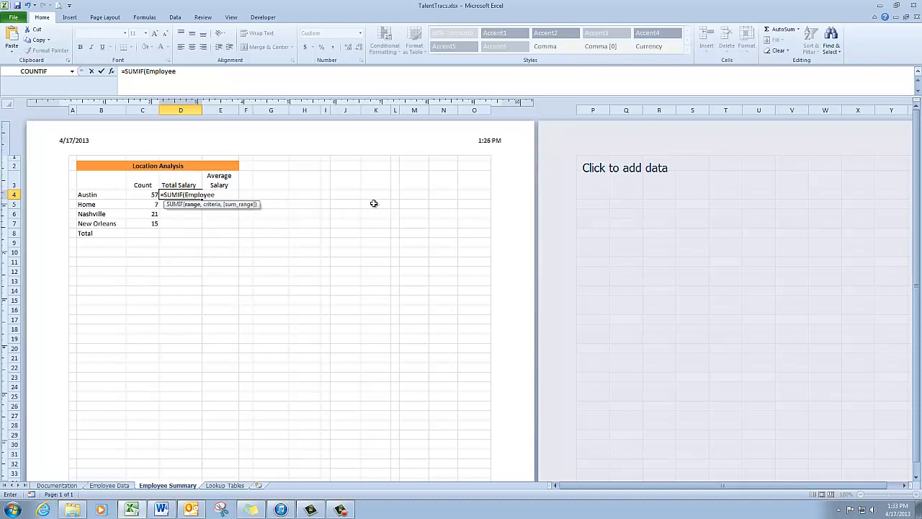
text([)
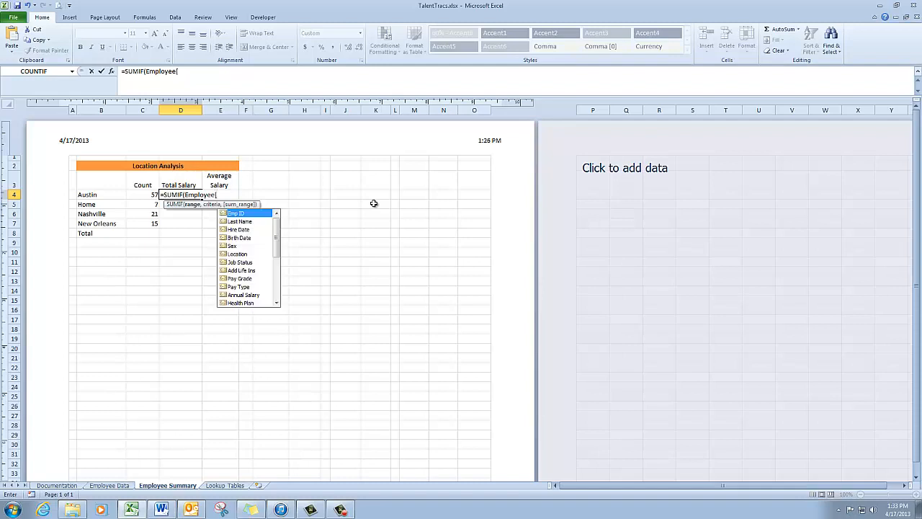
double_click(240, 254)
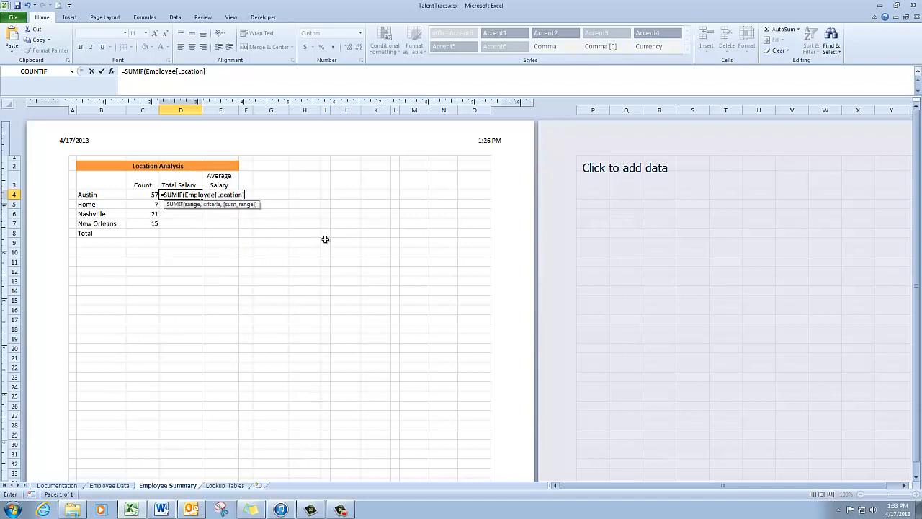
text(],)
Step: Complete Austin's SUMIF formula with cell B4 as the criteria and Employee[Annual Salary] as the sum range, and enter it
click(114, 196)
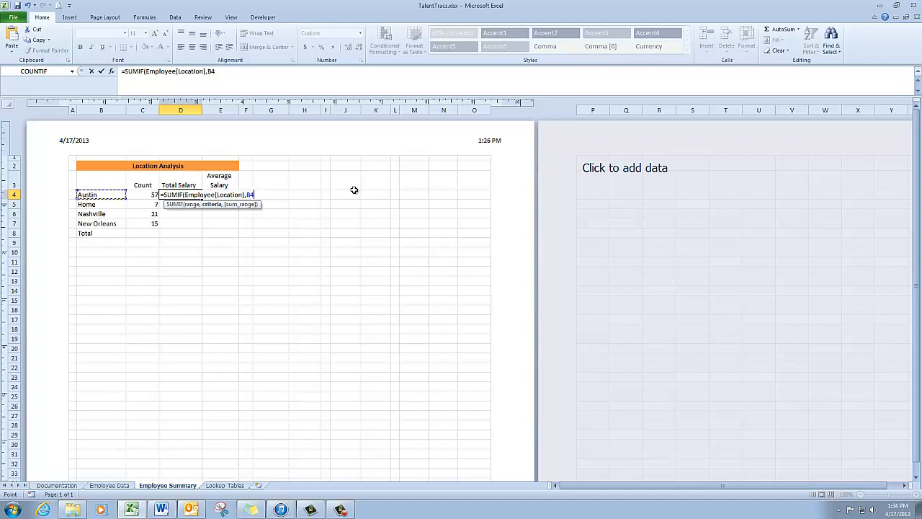
text(,)
text(e)
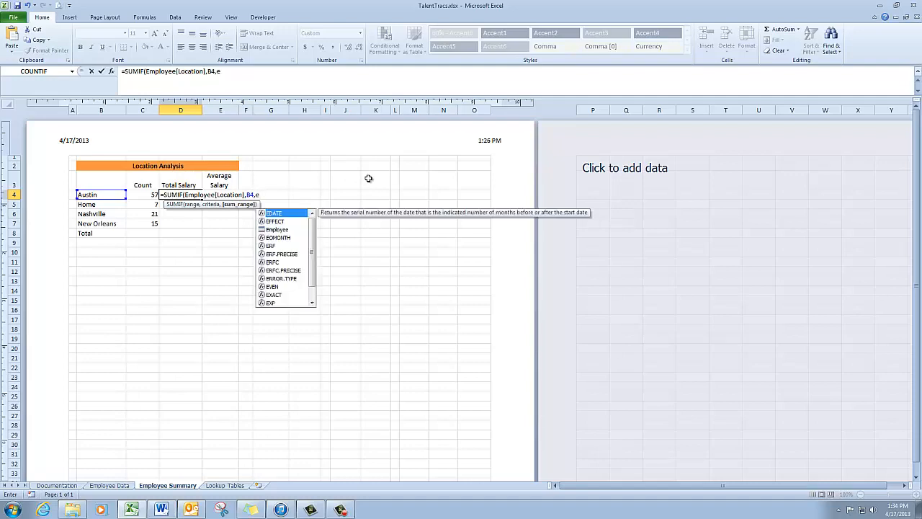
double_click(276, 229)
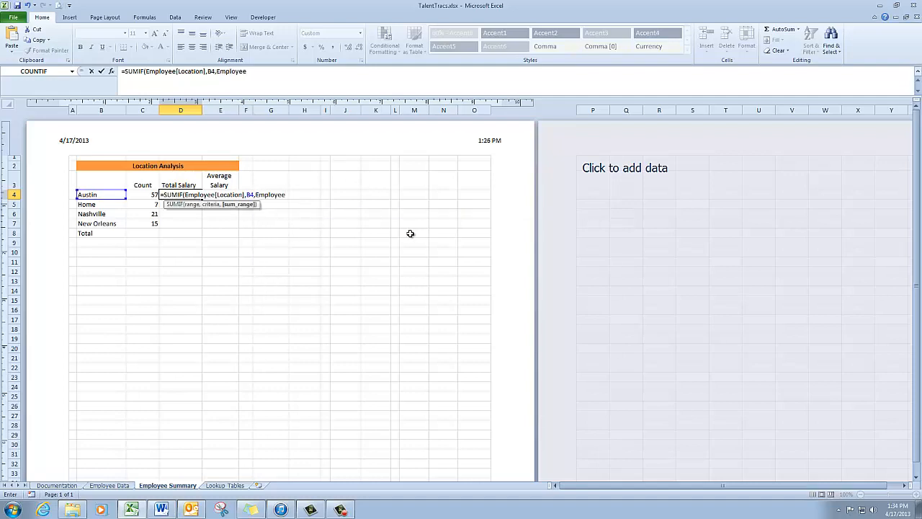
text([)
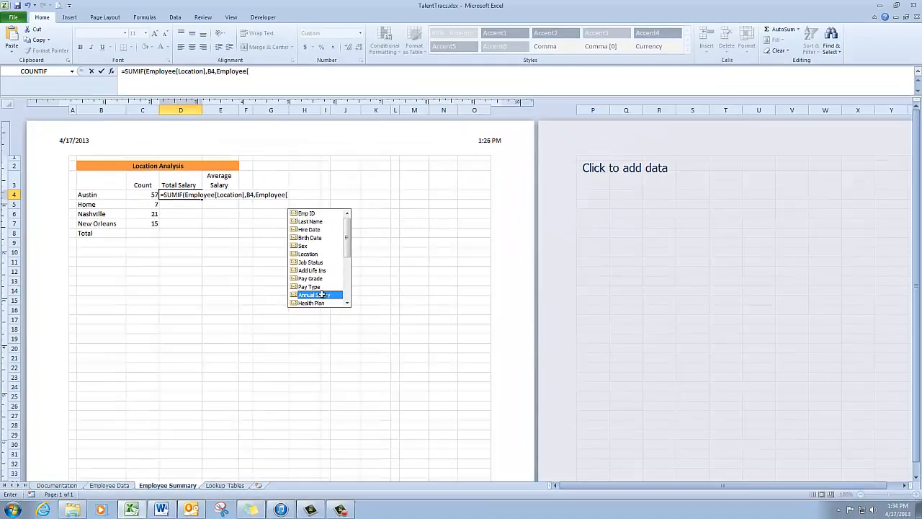
double_click(72, 207)
text(])
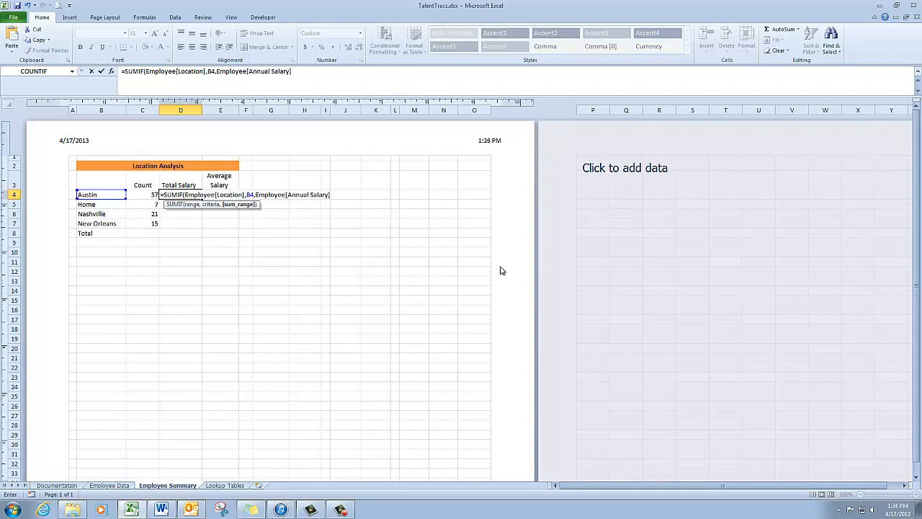
text())
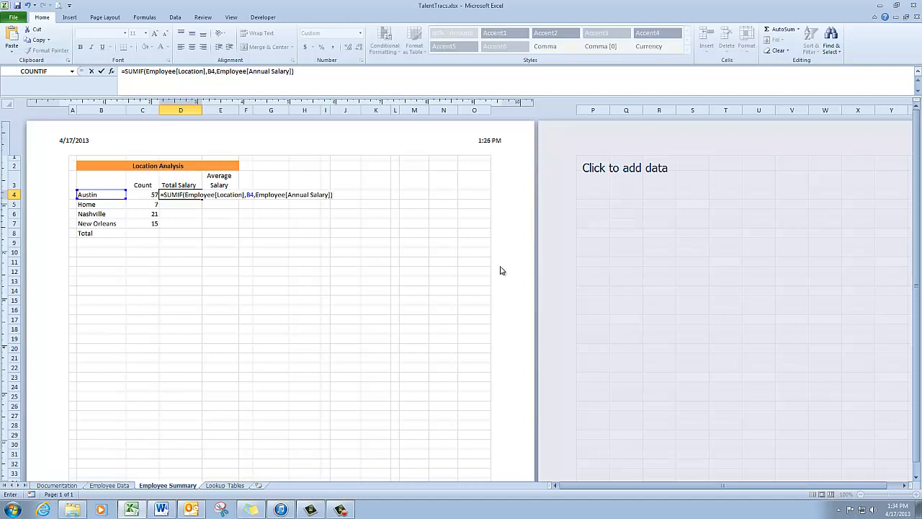
key(Return)
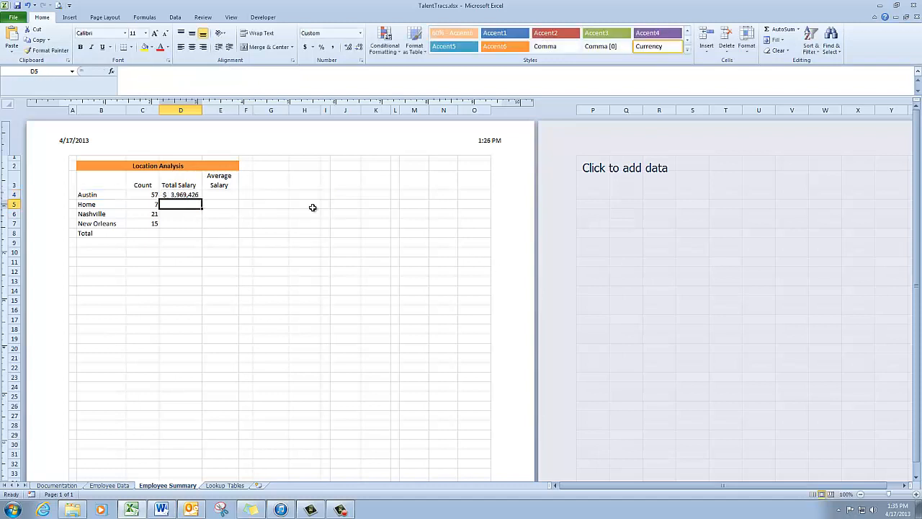
Step: Copy the Austin total salary formula from D4 down through D7 for Home, Nashville and New Orleans
click(190, 196)
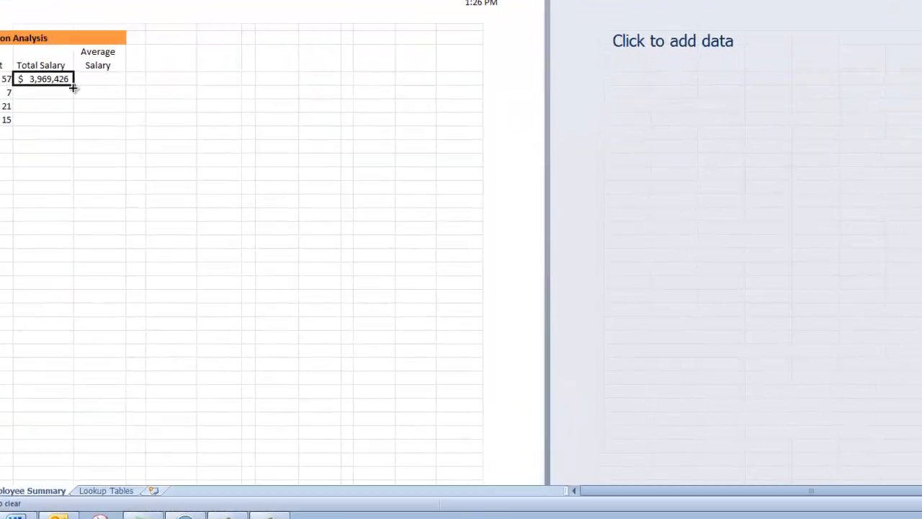
drag(202, 198, 202, 223)
drag(48, 99, 48, 105)
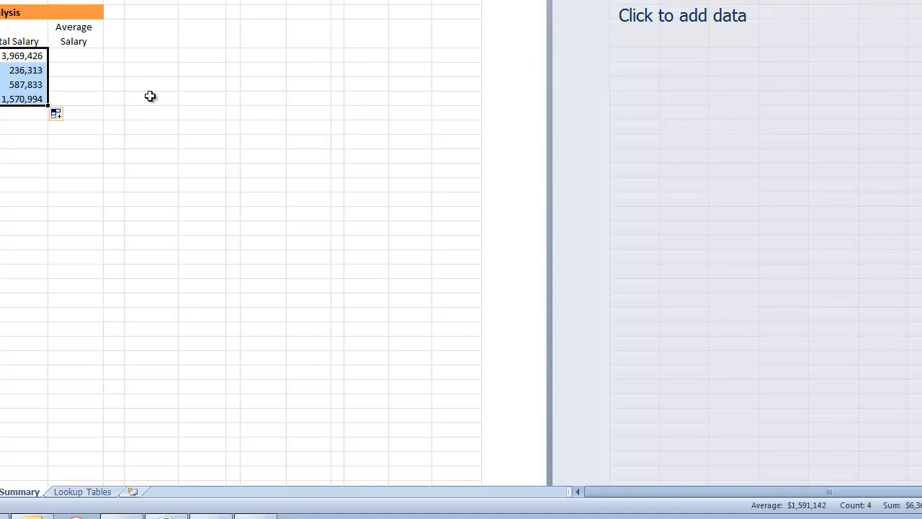
Step: Start an AVERAGEIF formula in Austin's Average Salary cell E4 with Employee[Location] as the range
click(94, 58)
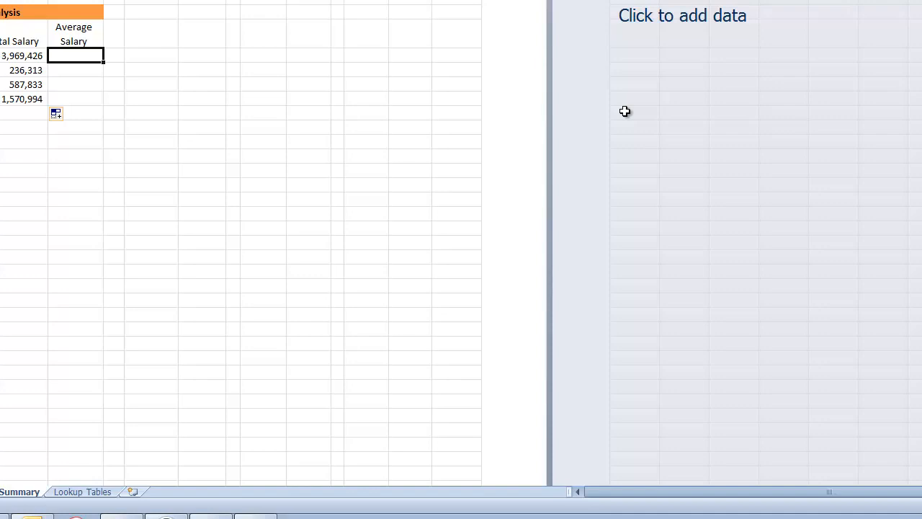
text(=a)
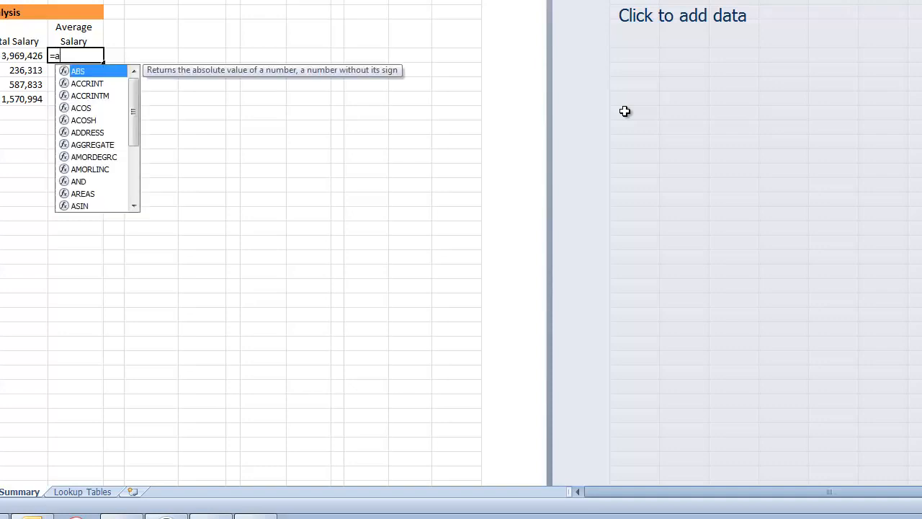
text(v)
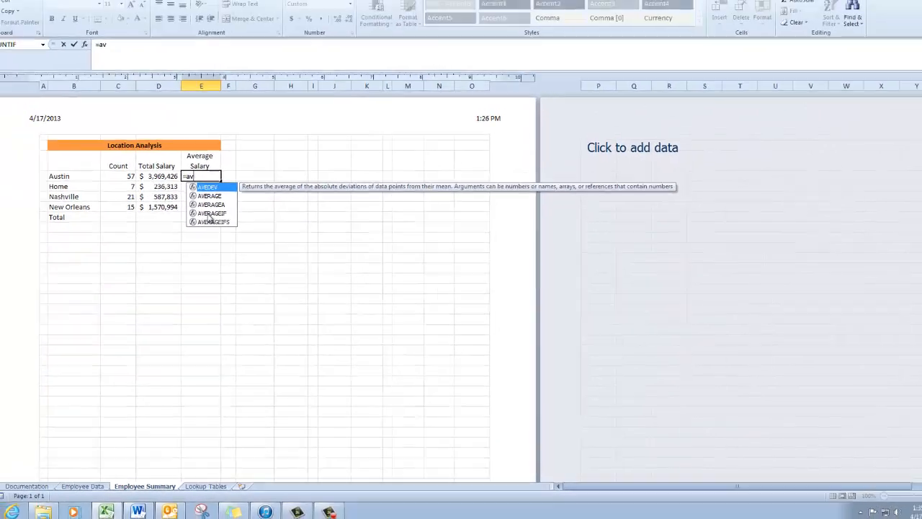
double_click(86, 113)
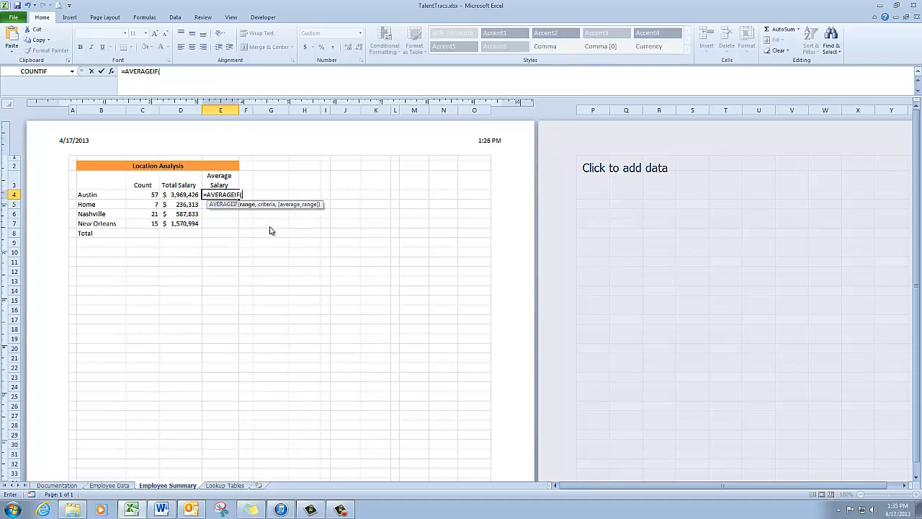
text(e)
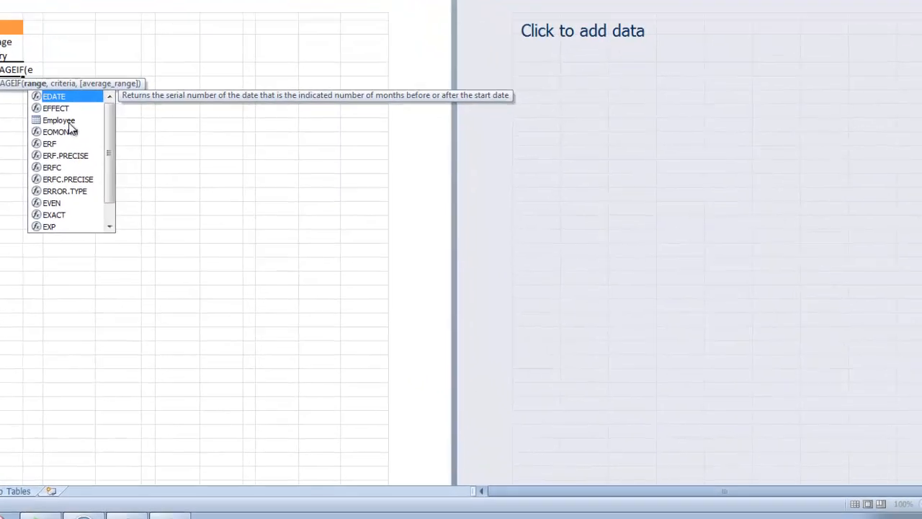
double_click(269, 230)
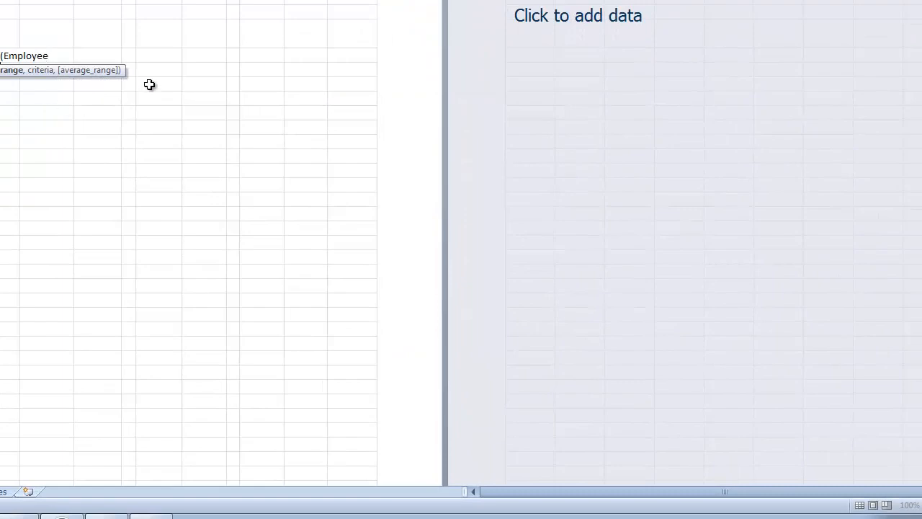
text([)
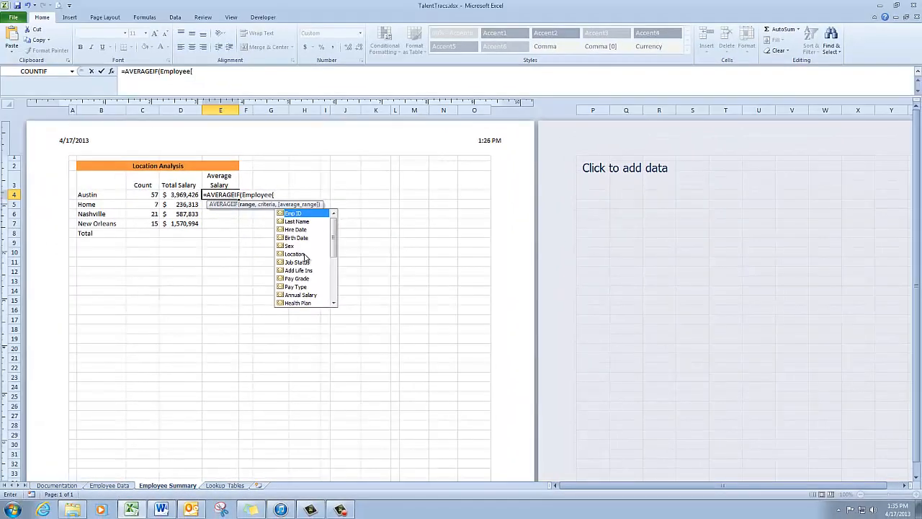
double_click(302, 254)
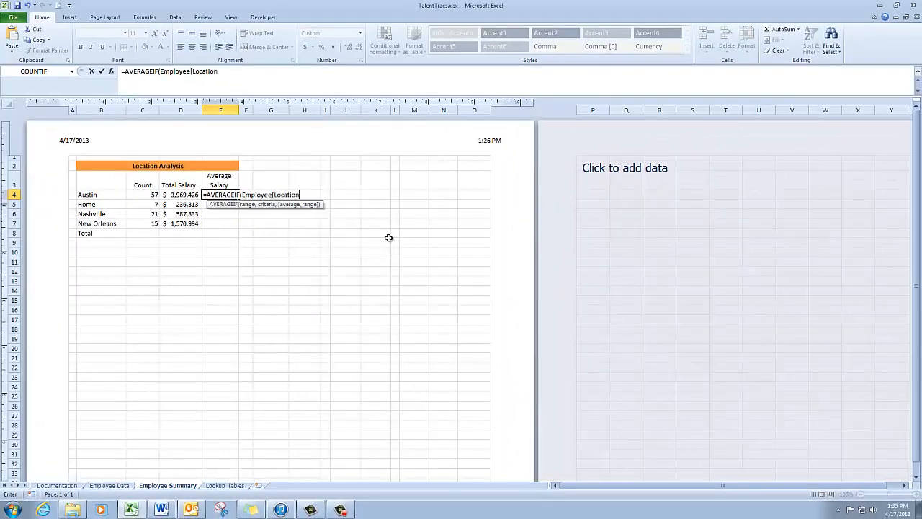
text(],)
Step: Complete the AVERAGEIF formula with cell B4 as the criteria and Employee[Annual Salary] as the average range, and enter it
click(115, 194)
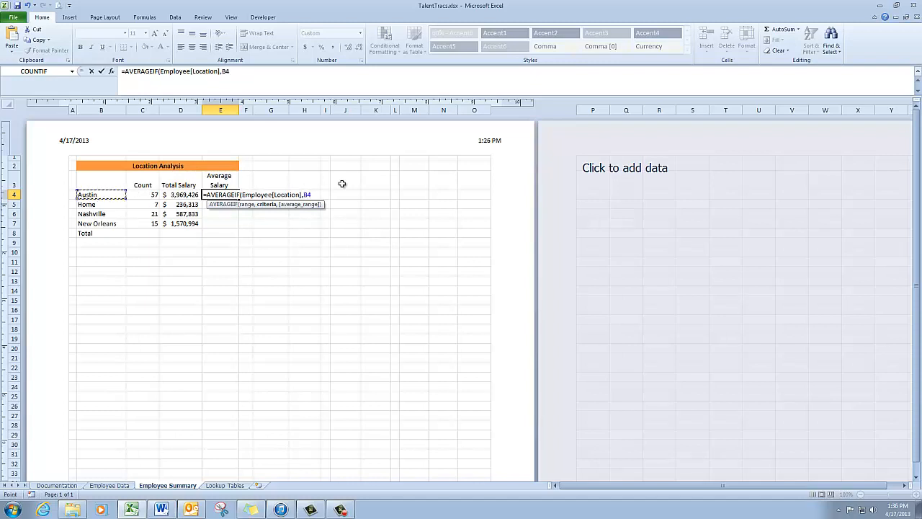
text(,)
text(e)
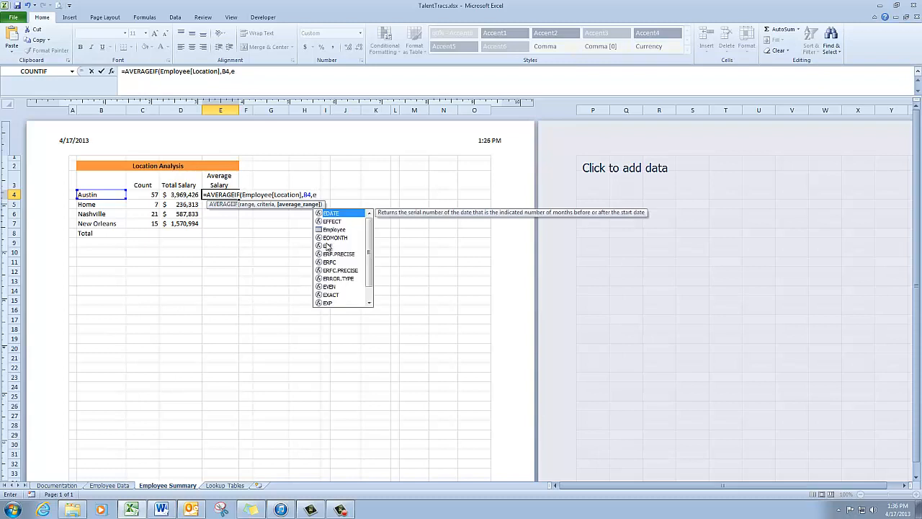
double_click(343, 229)
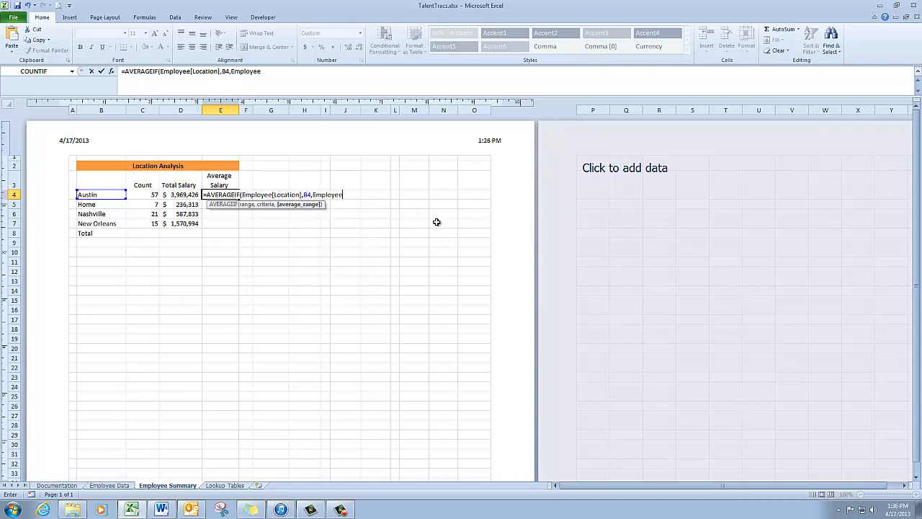
text([)
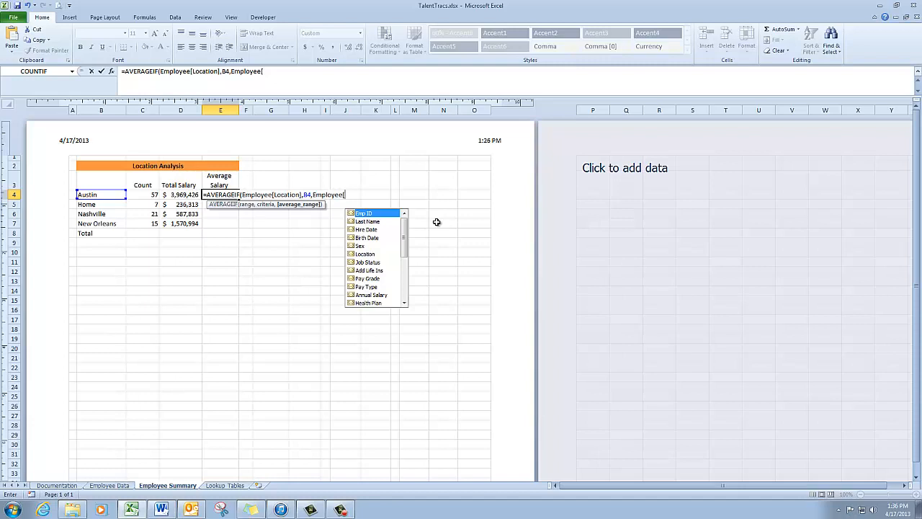
double_click(372, 294)
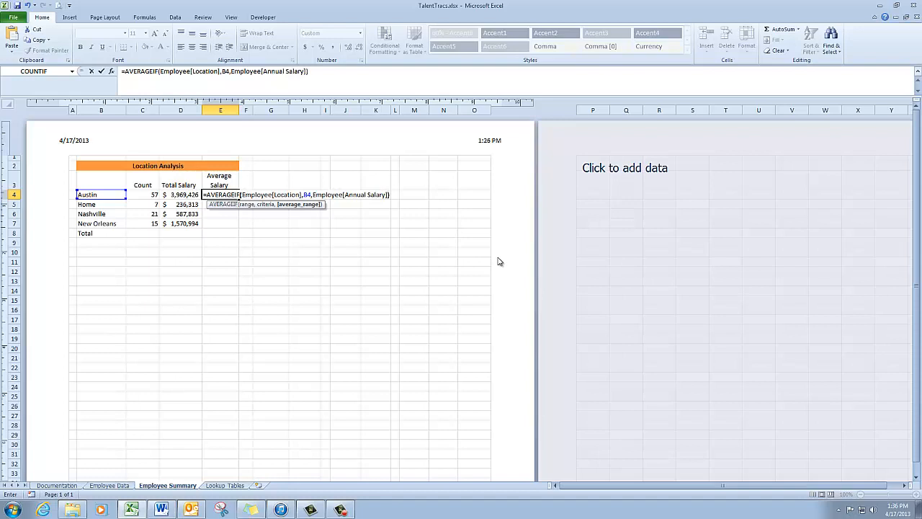
key(Return)
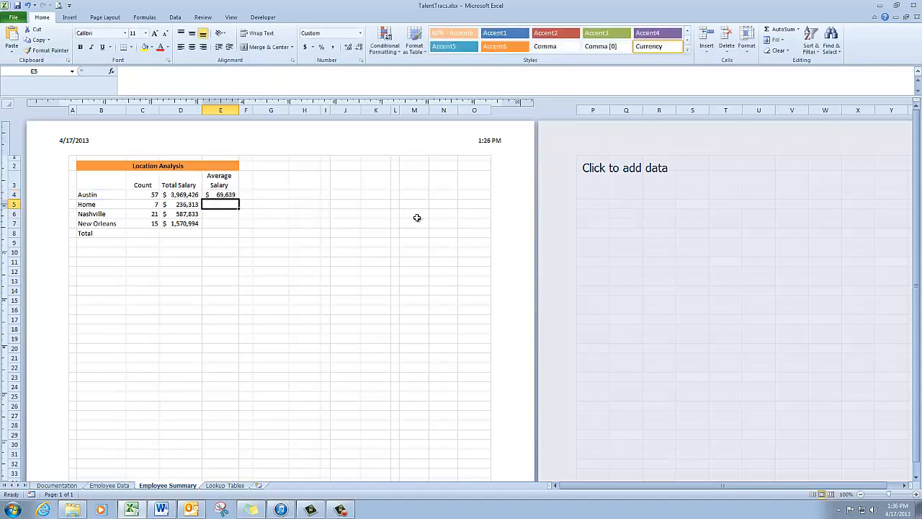
Step: Copy the Austin average salary formula from E4 down through E7 for the other three locations
click(226, 197)
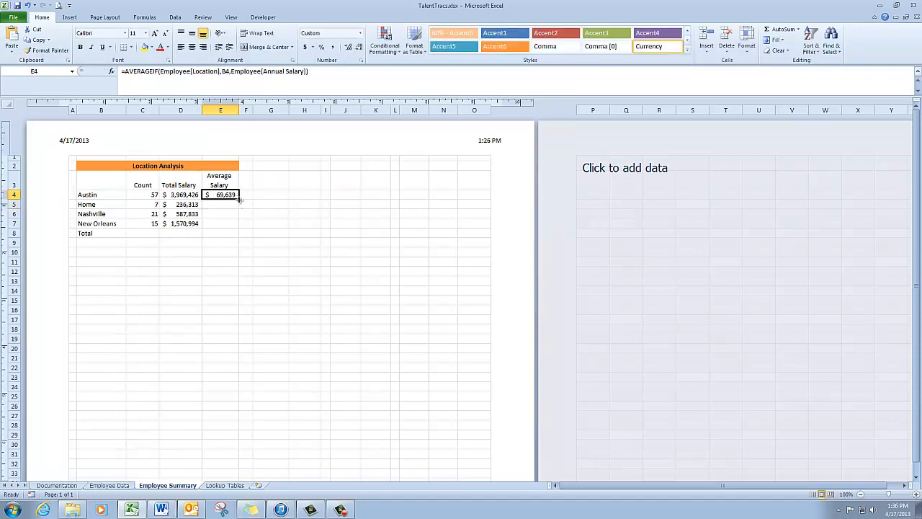
drag(241, 200, 240, 224)
click(300, 213)
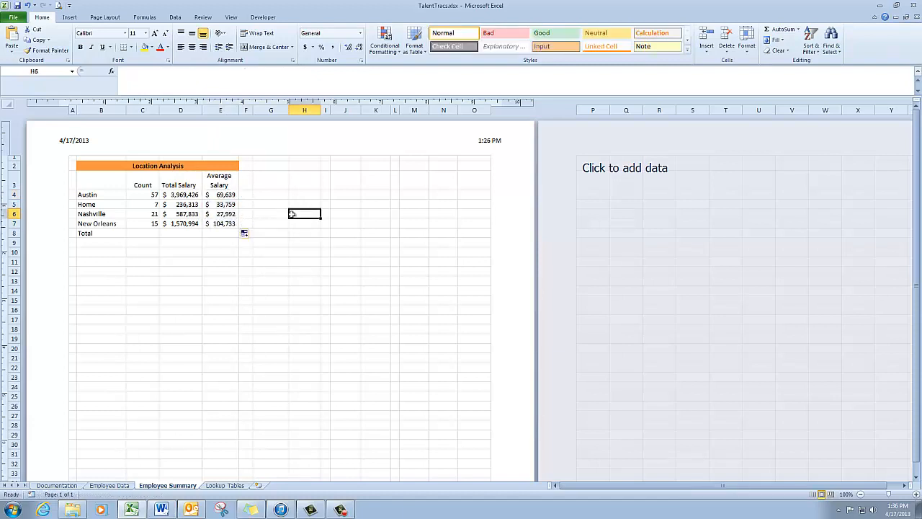
Step: Add AutoSum totals for the Count and Total Salary columns in cells C8 and D8 of the Total row
click(147, 234)
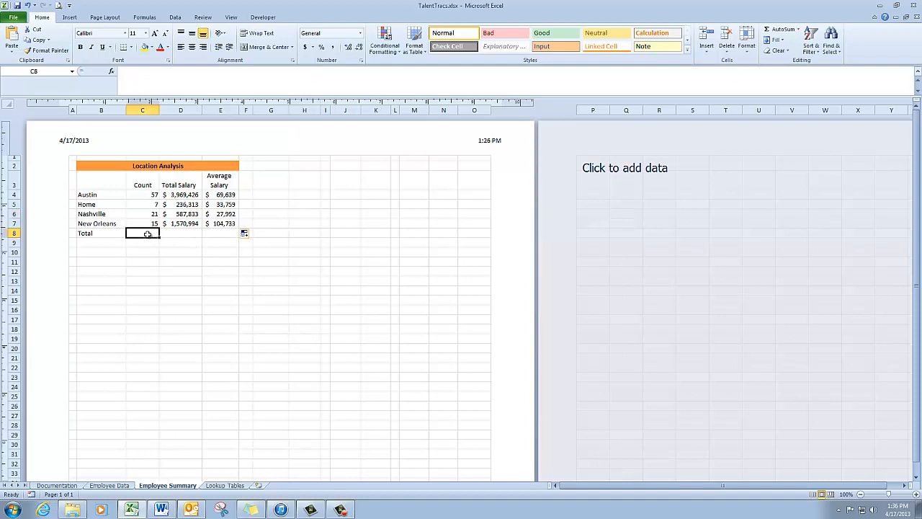
drag(147, 234, 174, 234)
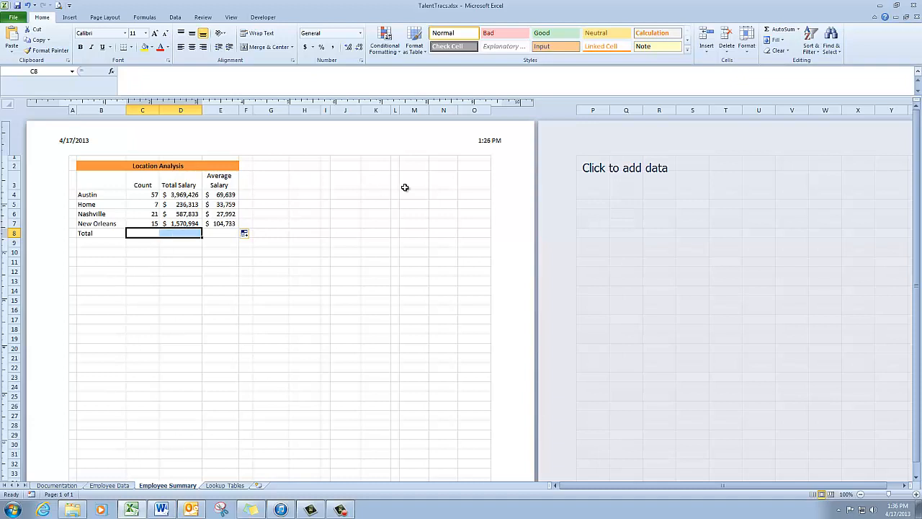
click(784, 33)
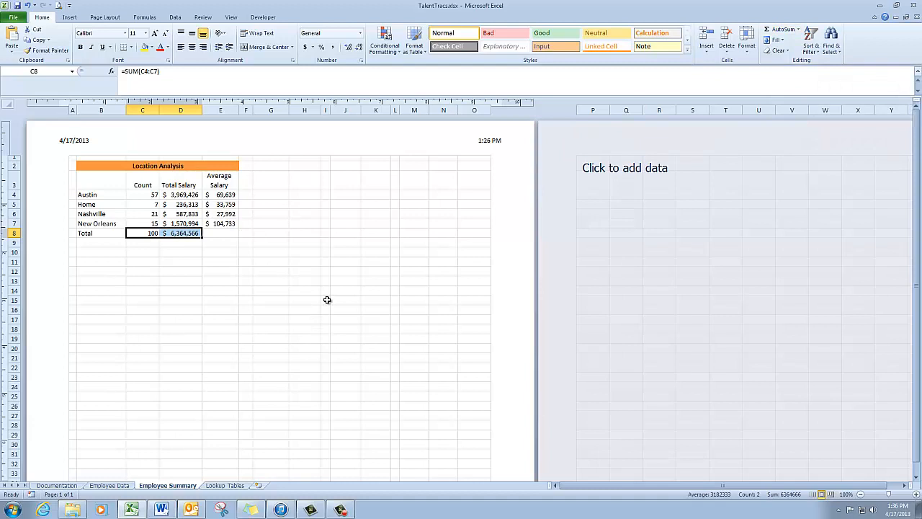
key(Tab)
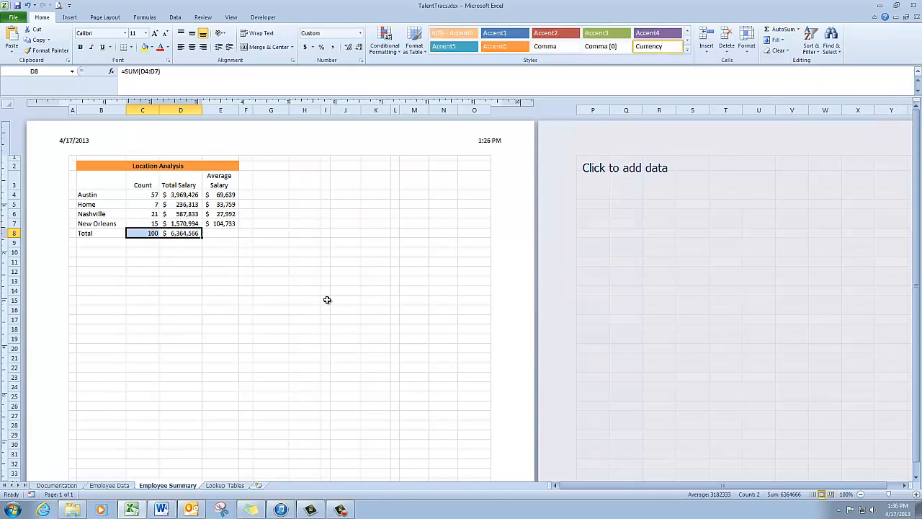
Step: Enter the formula =D8/C8 in the Total row's Average Salary cell E8 to calculate the overall average
click(232, 235)
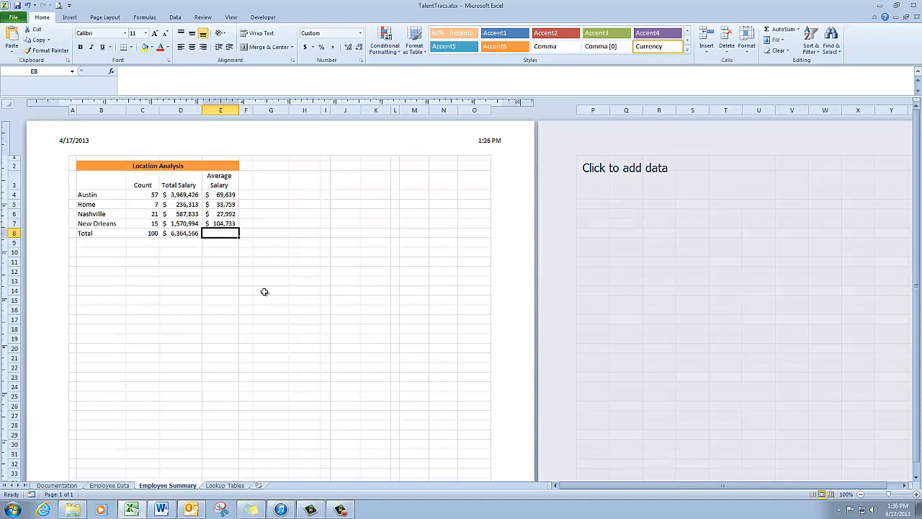
text(=)
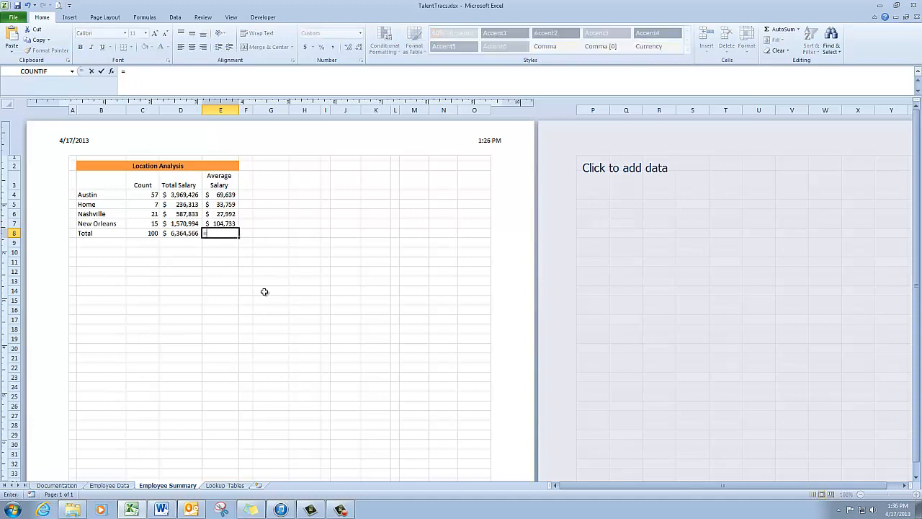
click(180, 233)
text(/)
click(152, 233)
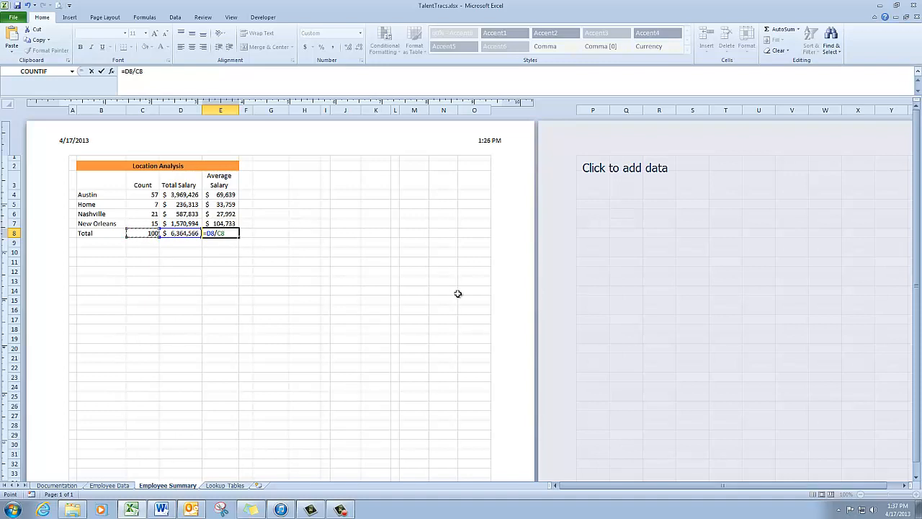
key(Return)
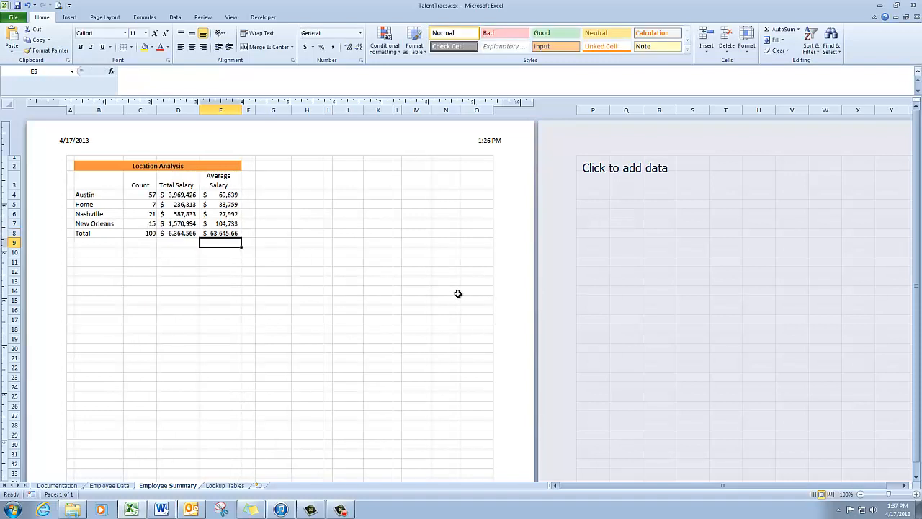